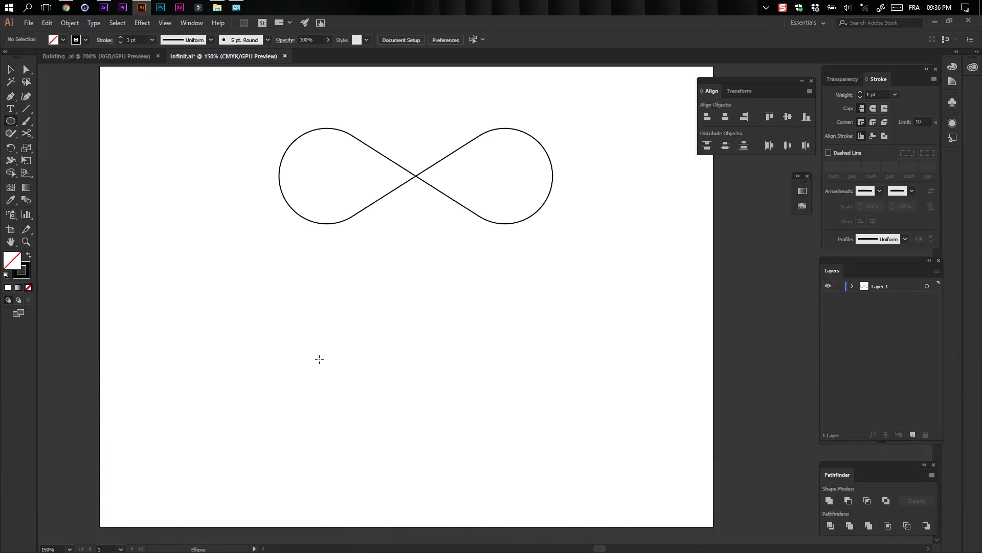
# Draw a circle below the infinity shape and Alt-drag an identical copy to the right
pyautogui.moveTo(316, 357); pyautogui.dragTo(363, 402)
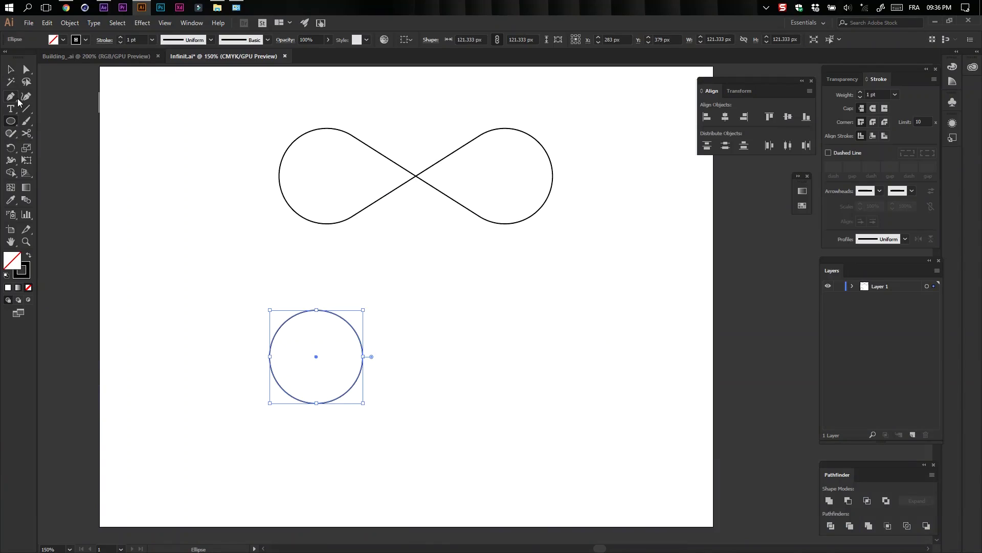
pyautogui.press('v')
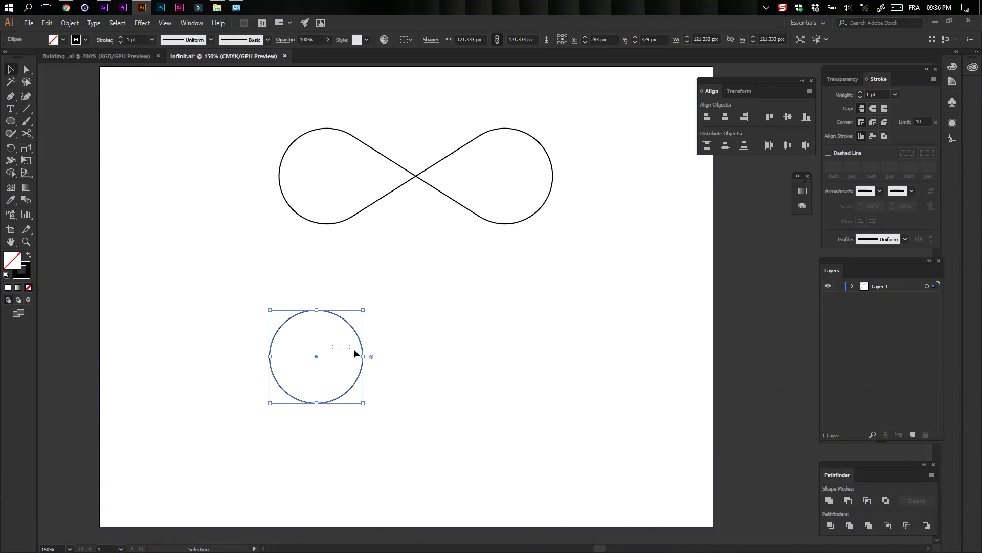
pyautogui.moveTo(363, 349); pyautogui.dragTo(563, 351)
pyautogui.click(401, 408)
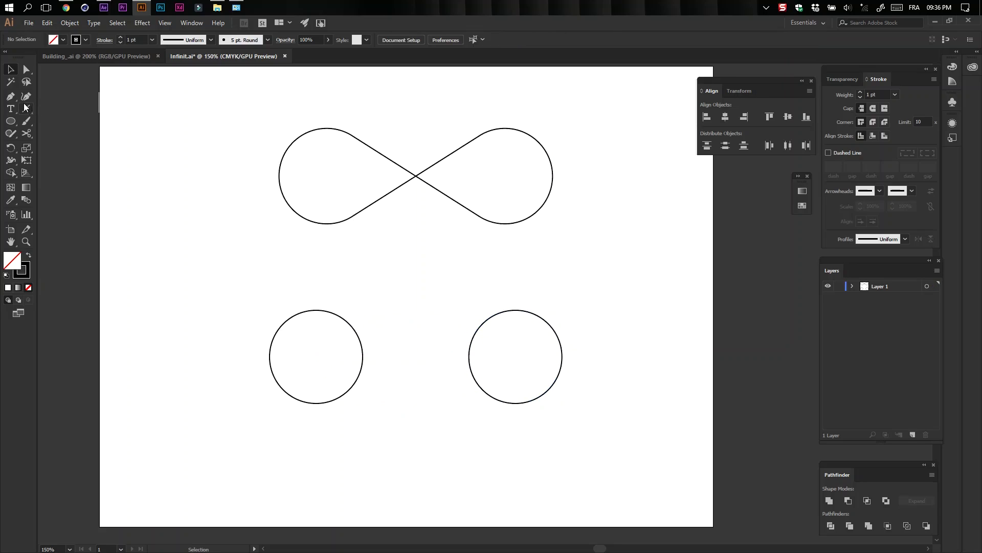
# Draw a straight line from the left circle's bottom to the right circle's top
pyautogui.click(11, 96)
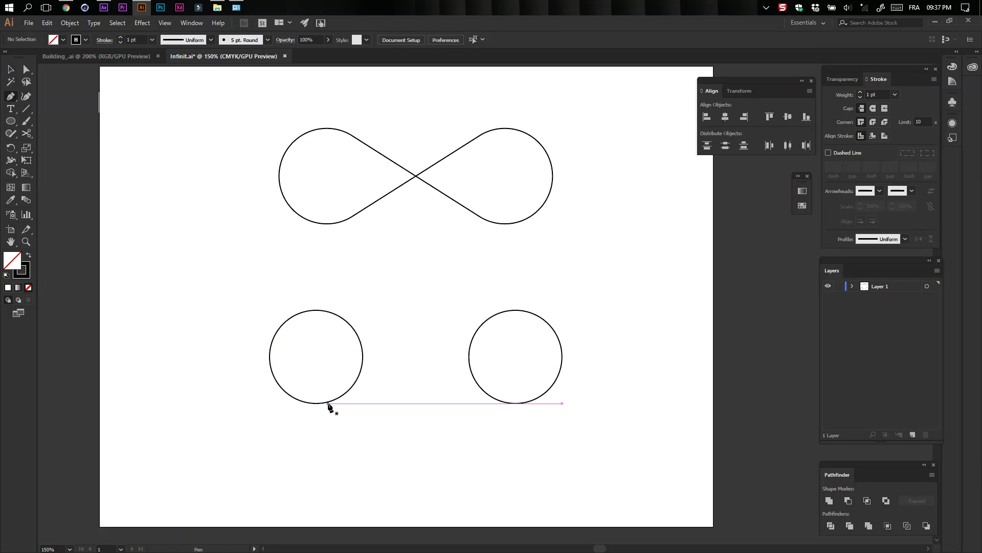
pyautogui.click(333, 400)
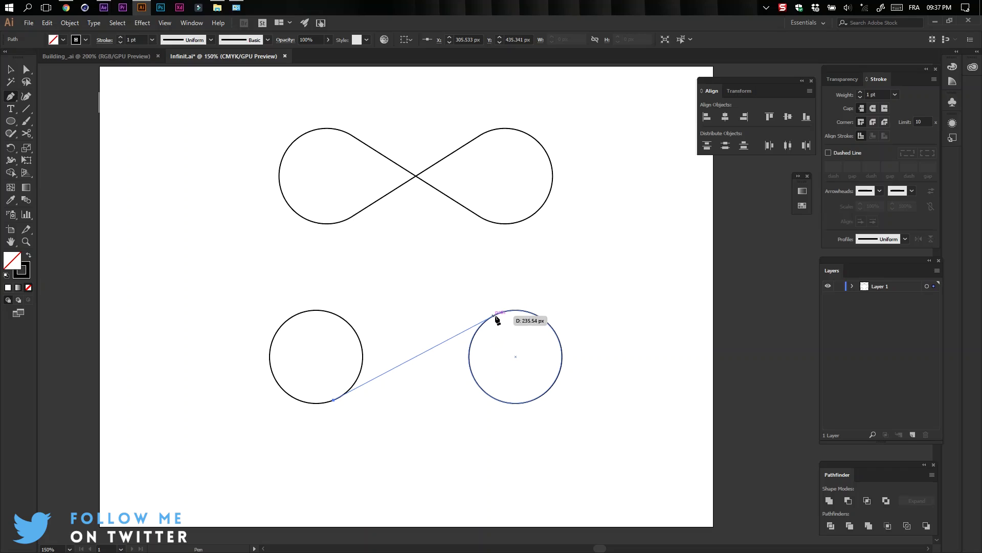
pyautogui.click(495, 315)
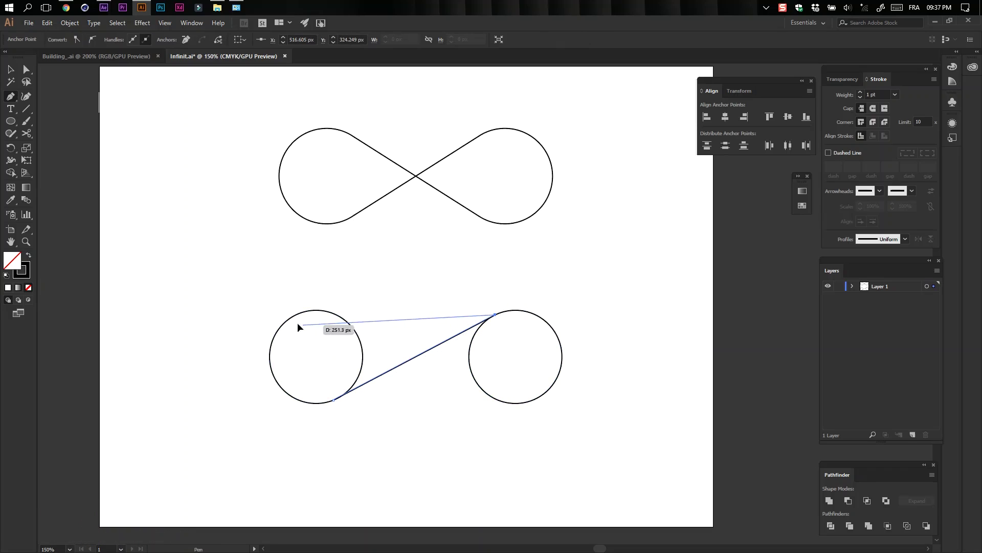
pyautogui.press('v')
pyautogui.click(204, 305)
# Draw a second line from the left circle's top to the right circle's bottom, forming an X
pyautogui.click(12, 97)
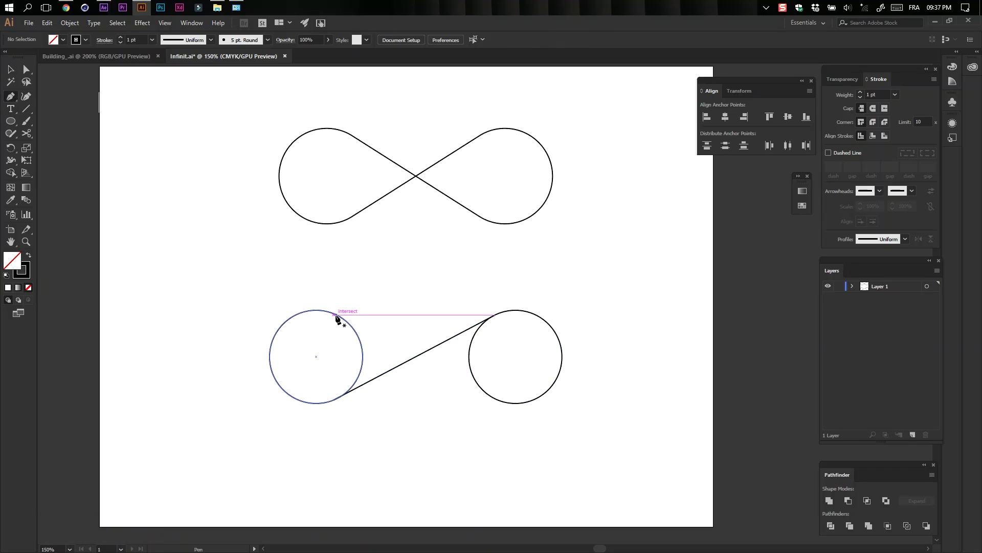
pyautogui.click(336, 314)
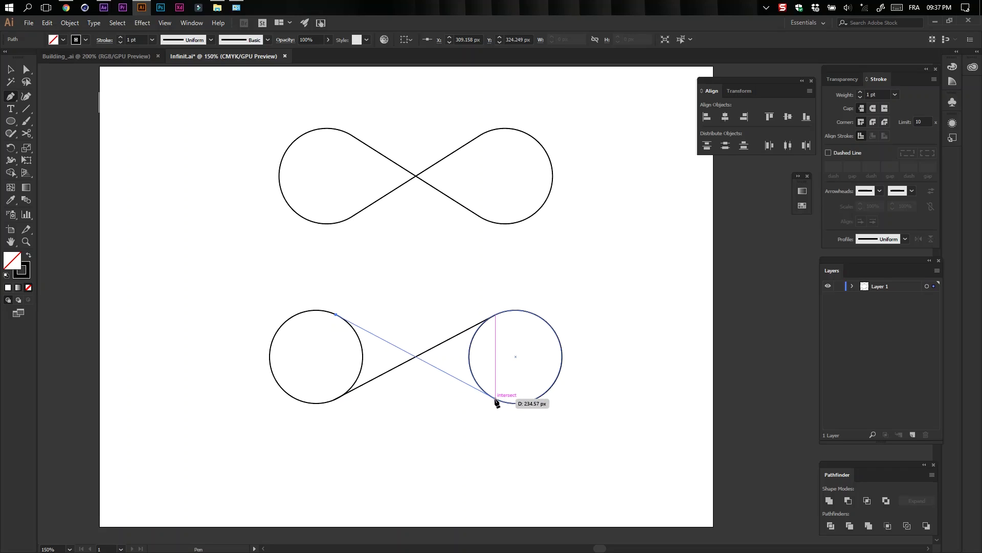
pyautogui.click(496, 399)
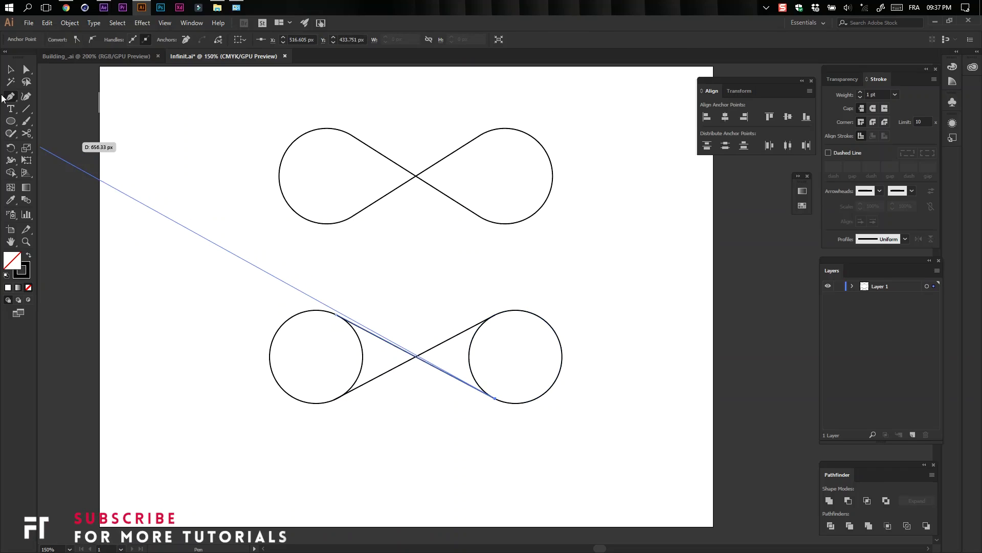
pyautogui.click(12, 69)
pyautogui.click(281, 333)
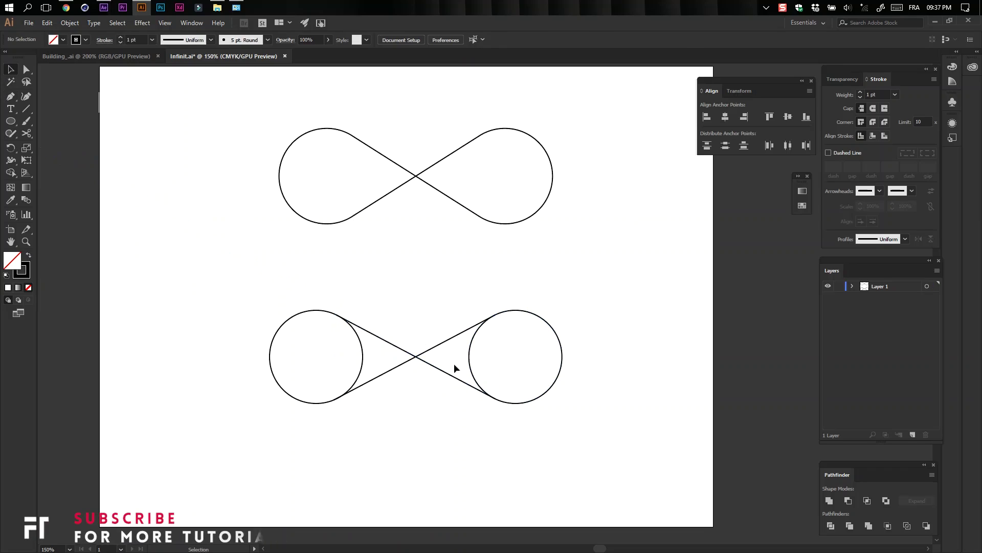
pyautogui.hotkey('ctrl', '+')
pyautogui.click(630, 318)
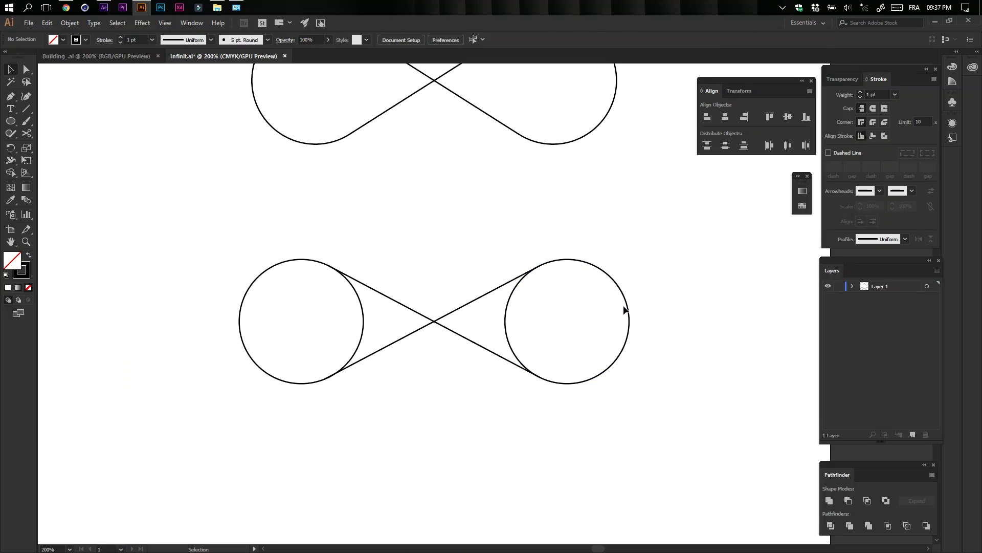
# Add anchors on the right circle's inner side and delete its inner arc
pyautogui.doubleClick(627, 310)
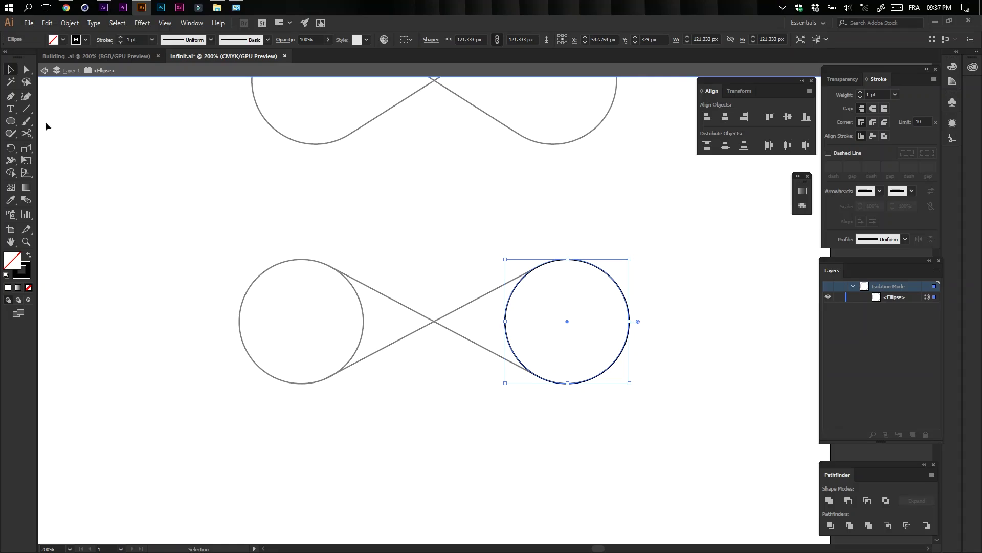
pyautogui.click(13, 98)
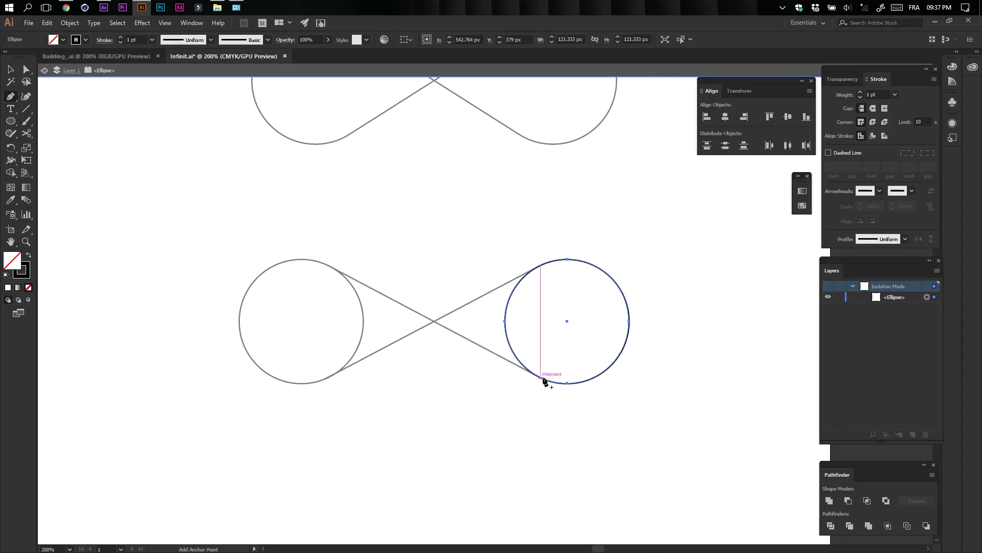
pyautogui.click(543, 379)
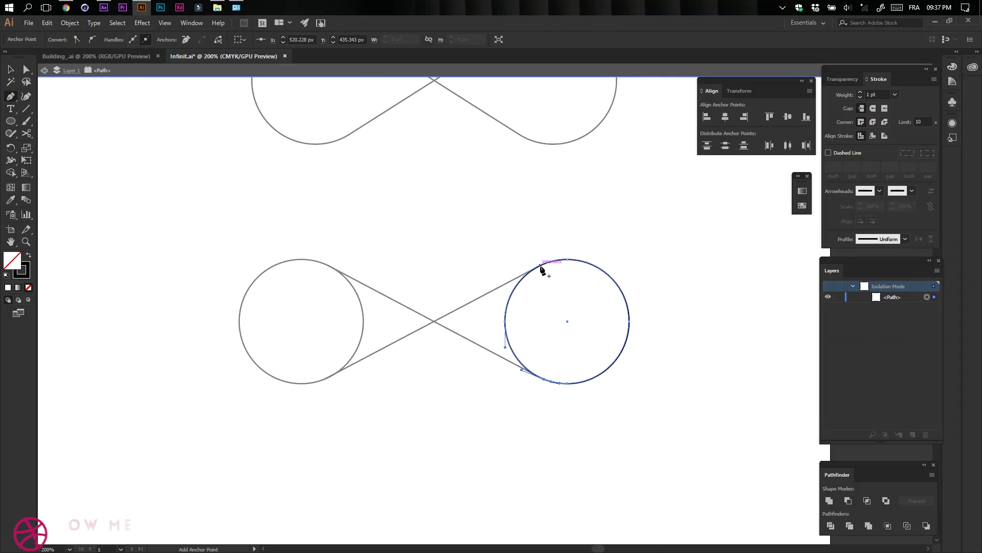
pyautogui.click(541, 265)
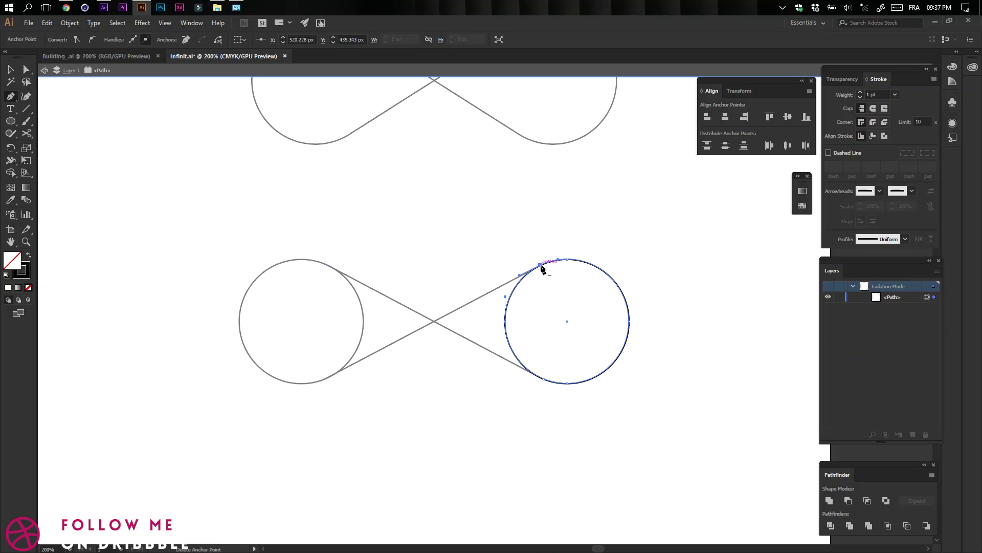
pyautogui.press('a')
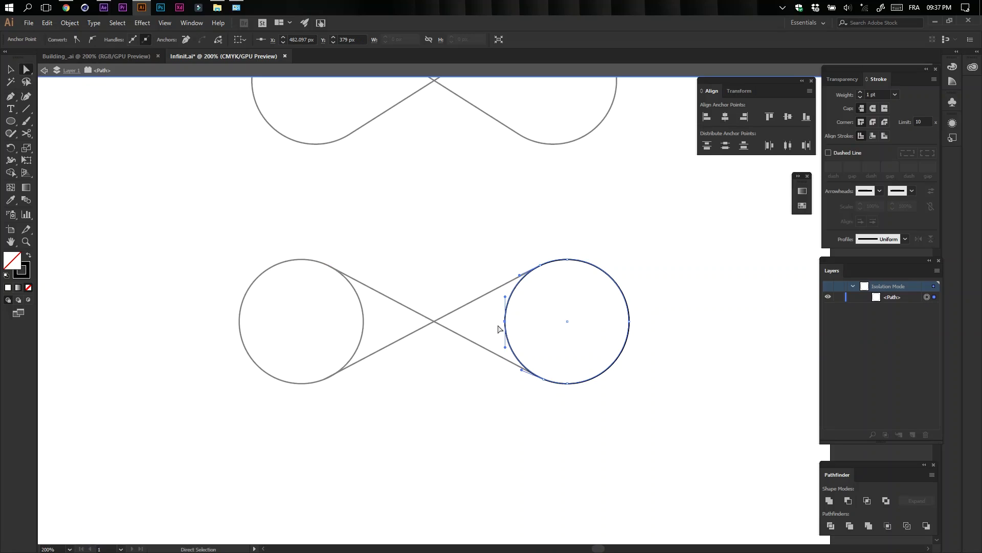
pyautogui.press('Delete')
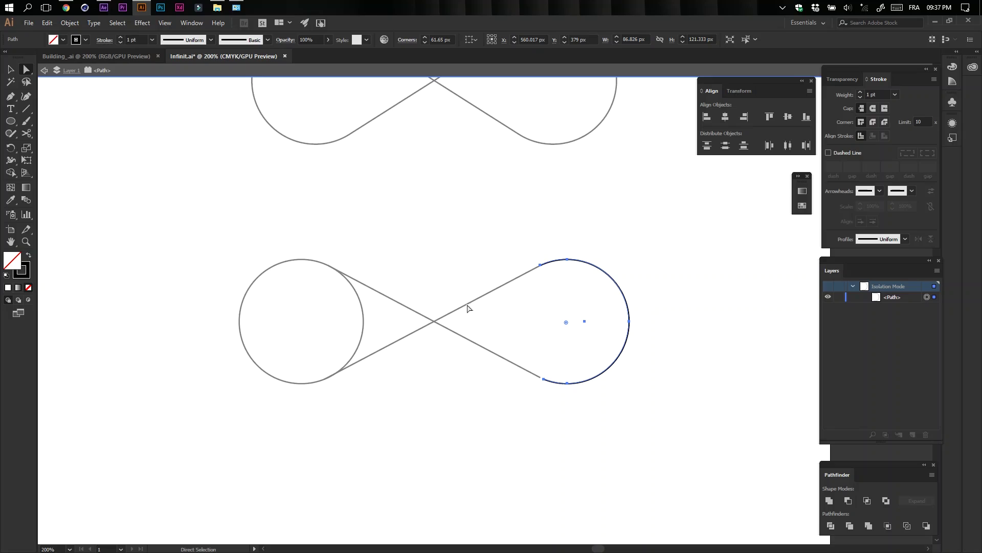
# Add anchors on the left circle's inner side and delete its inner arc
pyautogui.click(365, 311)
pyautogui.click(11, 97)
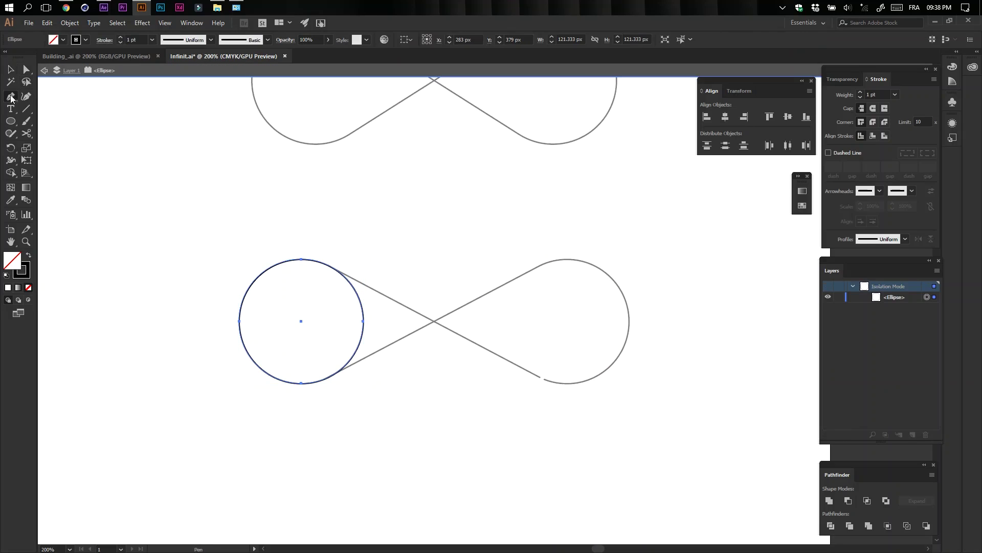
pyautogui.click(325, 378)
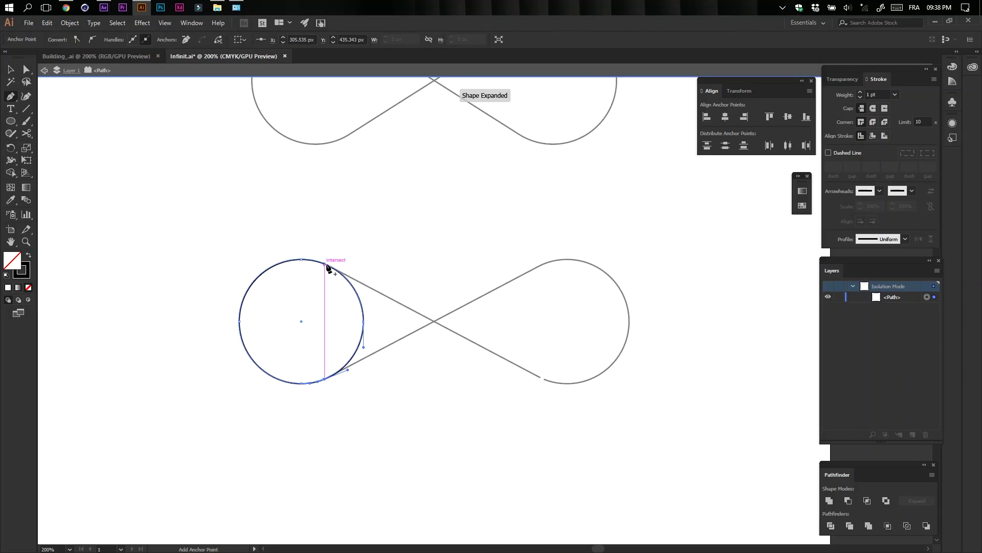
pyautogui.click(326, 264)
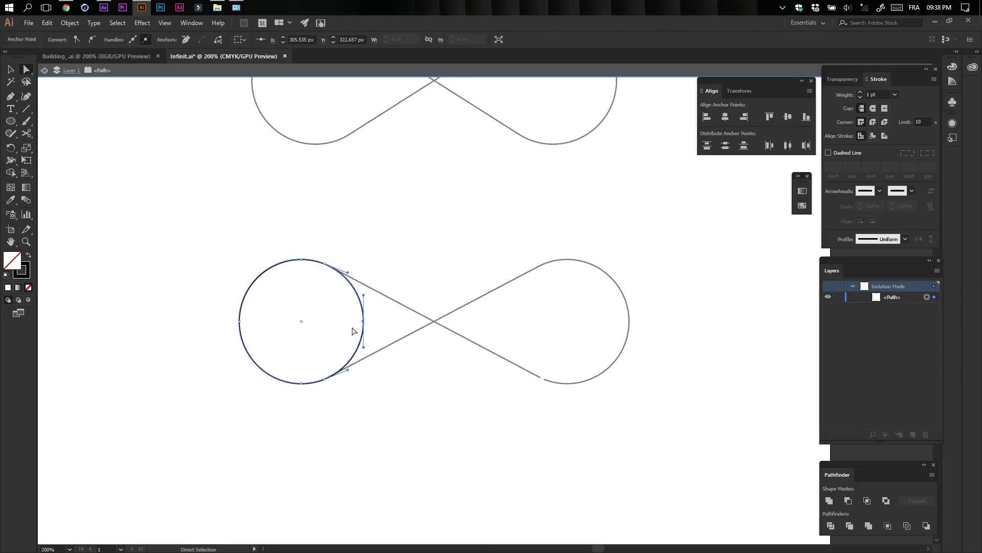
pyautogui.press('Delete')
pyautogui.doubleClick(412, 285)
# Delete the crossing lines and connect the arc ends diagonally into one closed infinity path
pyautogui.moveTo(453, 363); pyautogui.dragTo(452, 364)
pyautogui.press('Delete')
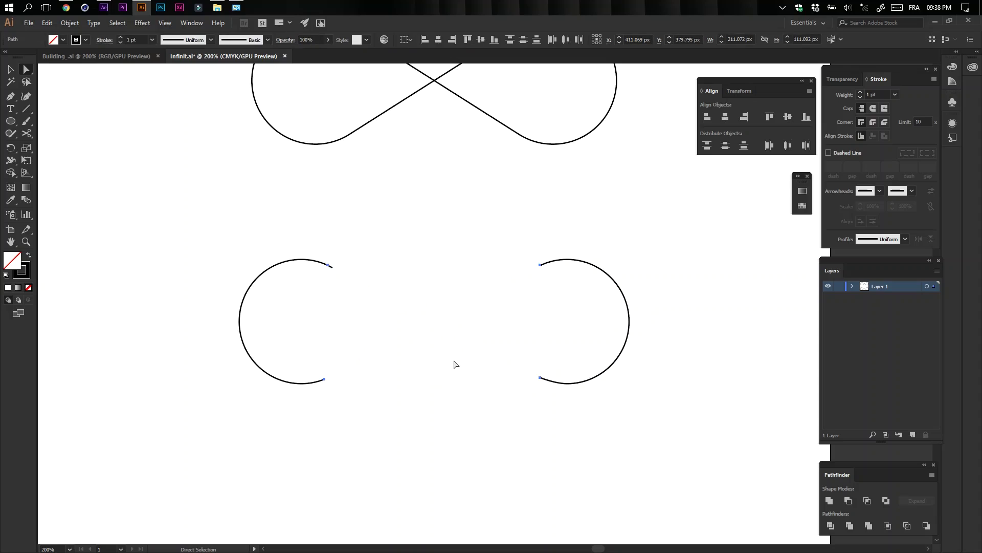
pyautogui.click(342, 431)
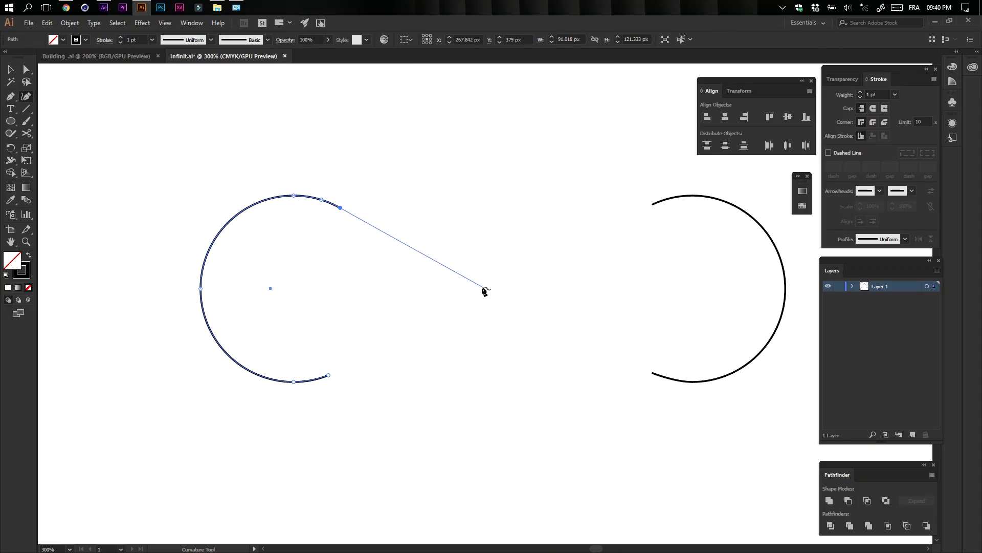
pyautogui.press('ctrl')
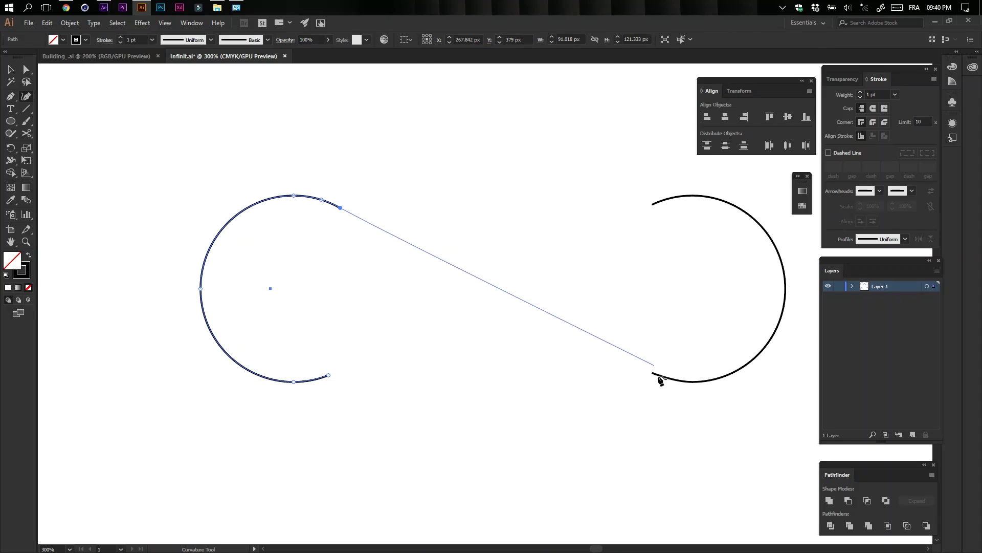
pyautogui.click(652, 372)
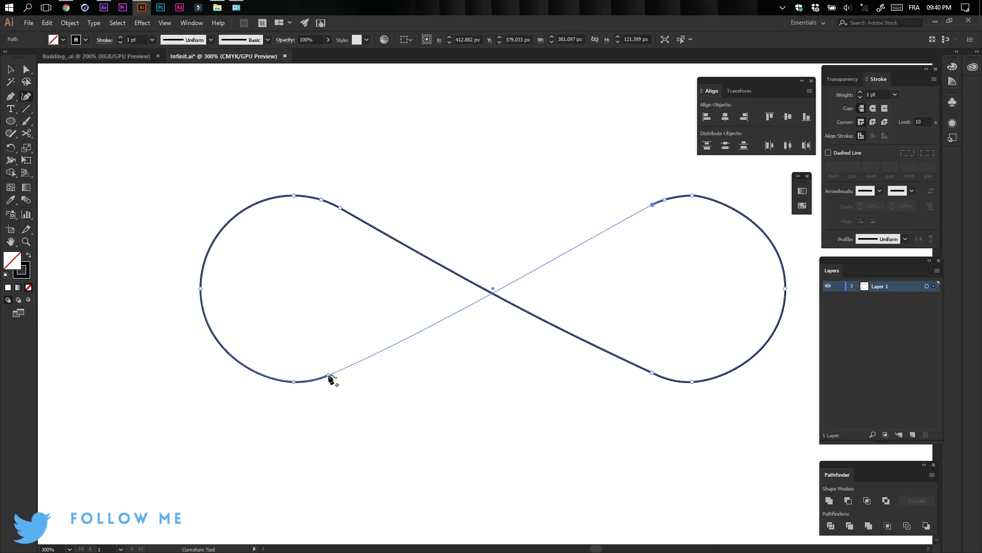
pyautogui.click(329, 376)
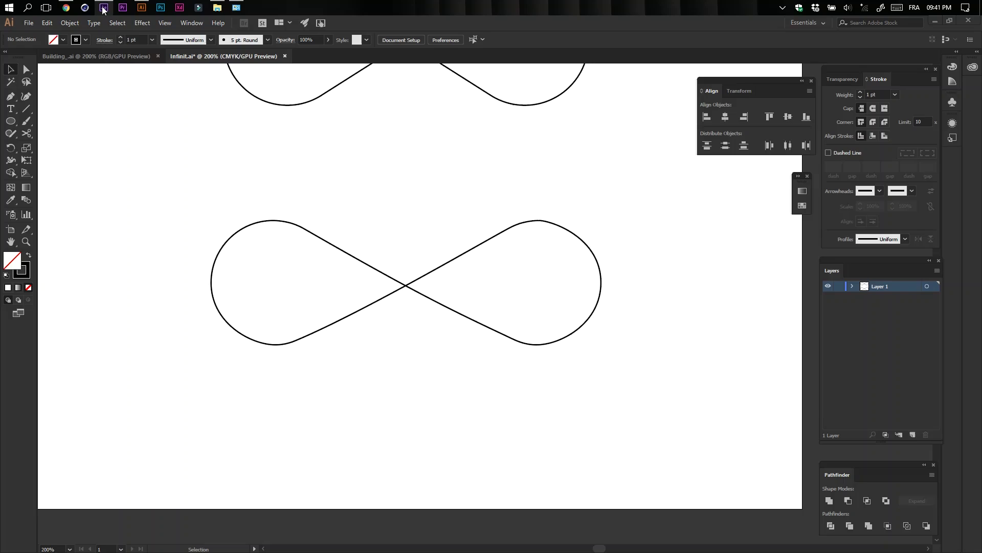
# Import the Infinit.ai file into the After Effects project
pyautogui.click(102, 7)
pyautogui.click(106, 222)
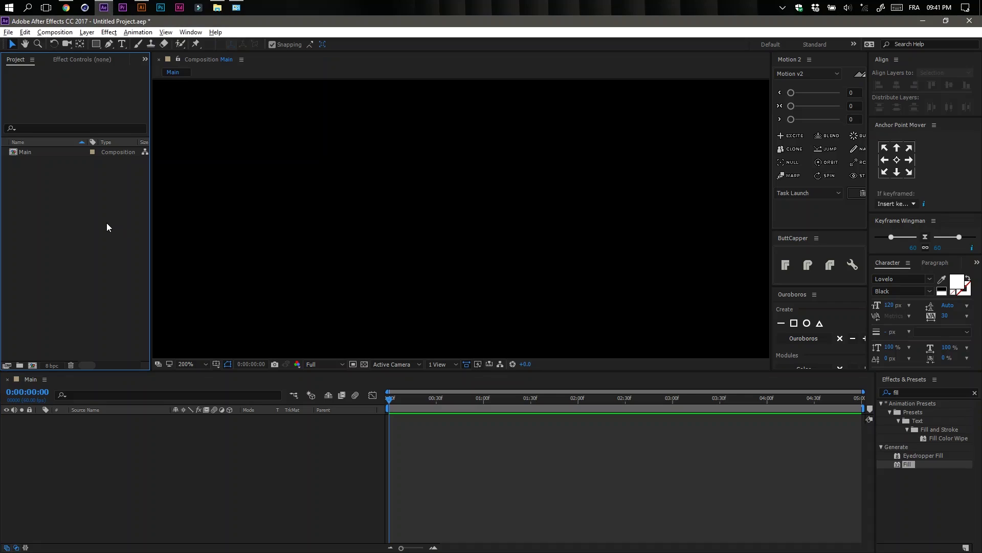
pyautogui.doubleClick(84, 224)
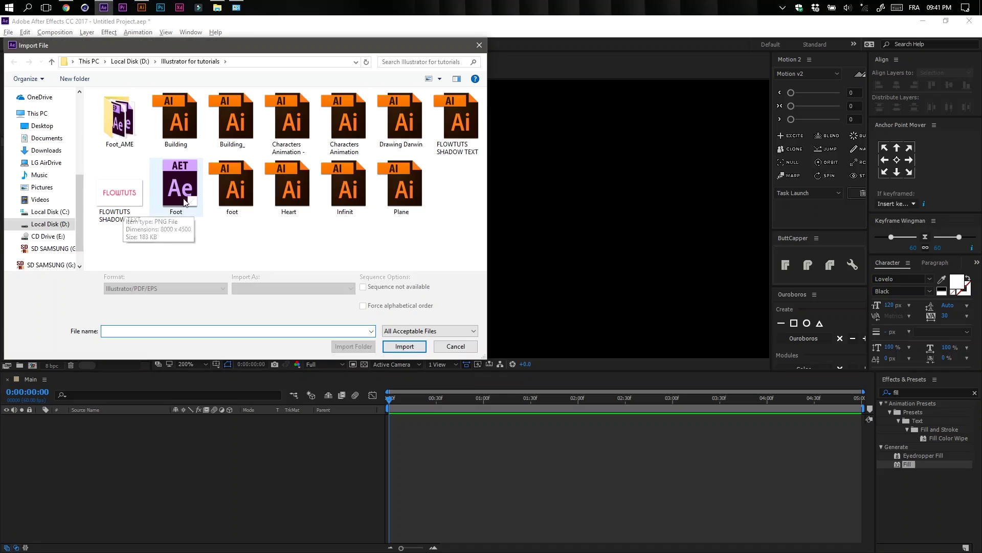
pyautogui.click(343, 194)
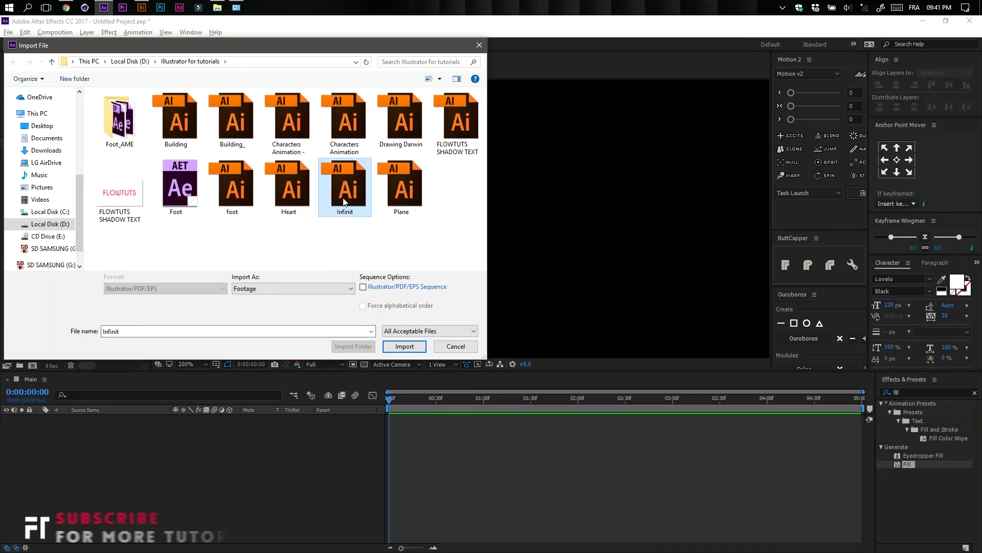
pyautogui.click(404, 347)
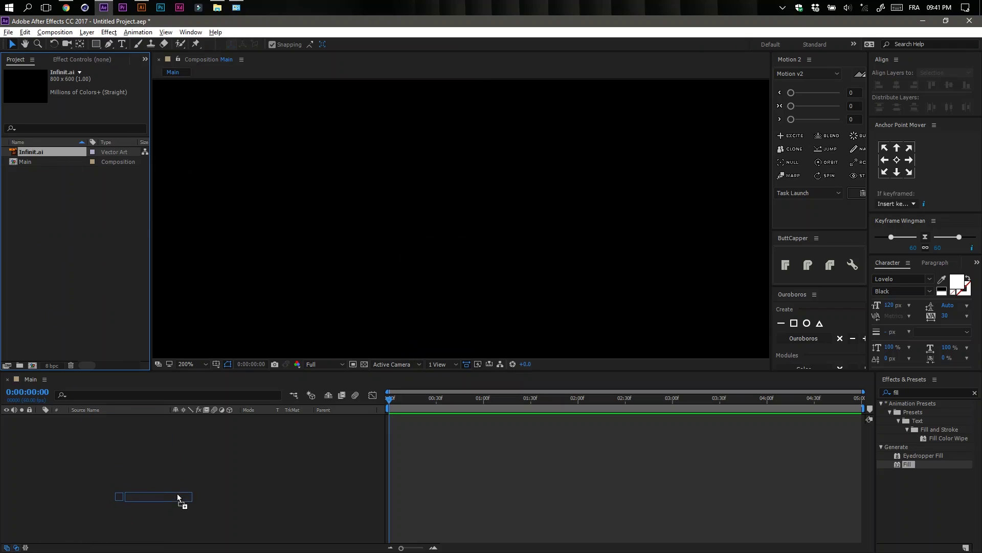
# Add Infinit.ai to Main, create shapes from it, and delete the original layer
pyautogui.moveTo(177, 497); pyautogui.dragTo(187, 465)
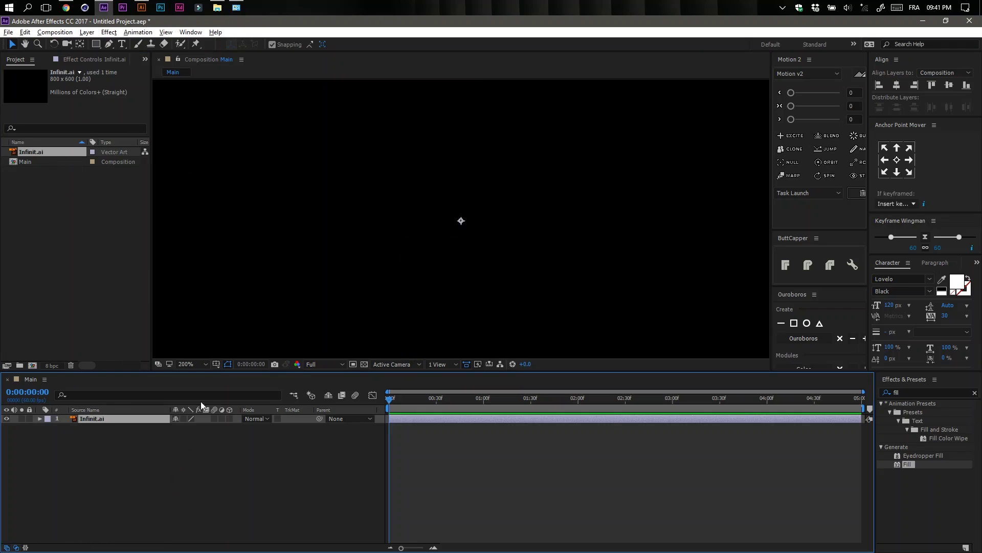
pyautogui.click(364, 364)
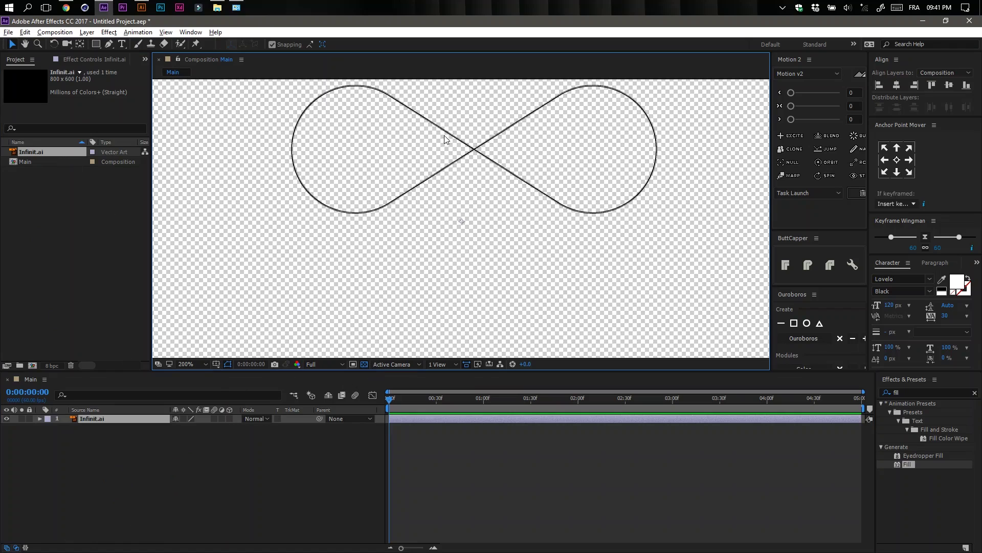
pyautogui.rightClick(91, 418)
pyautogui.click(124, 435)
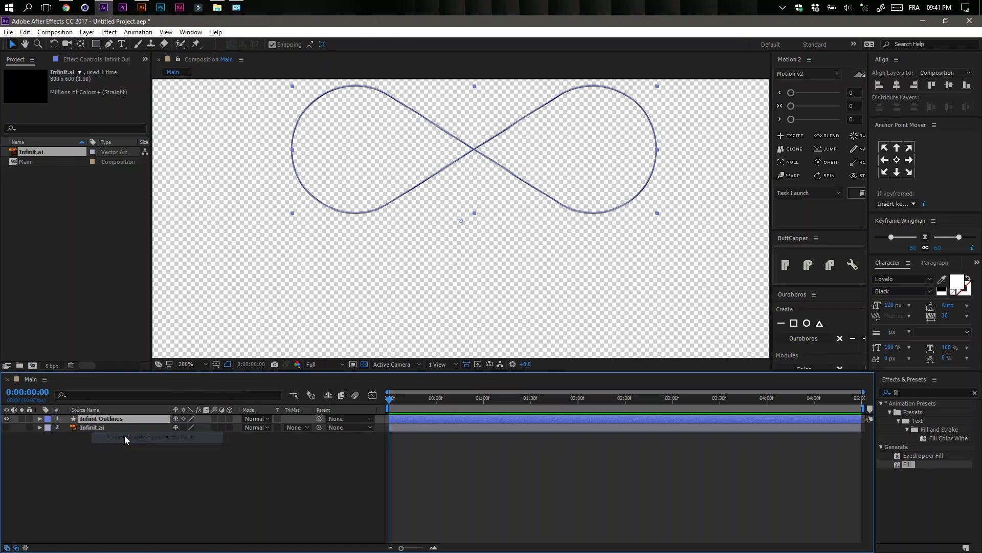
pyautogui.click(97, 427)
pyautogui.press('Delete')
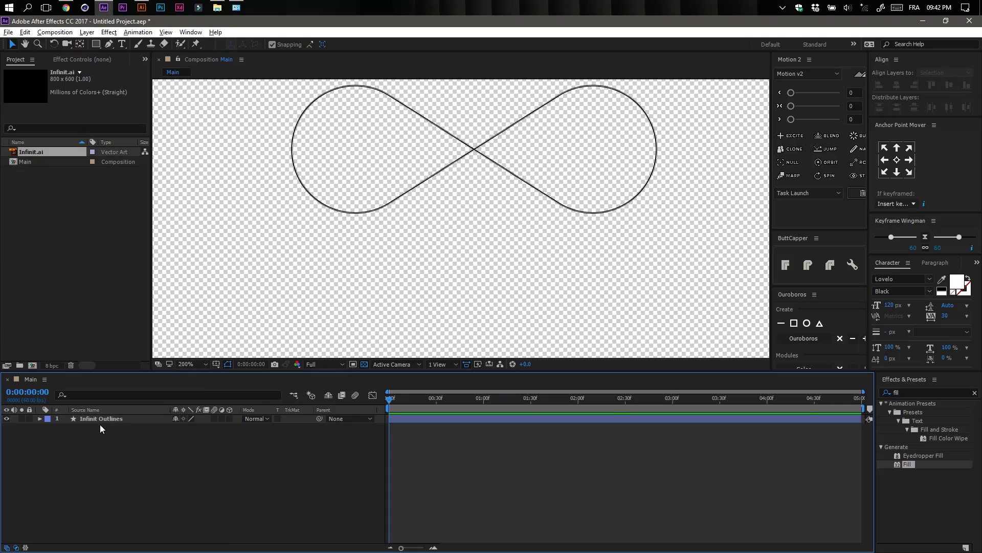
pyautogui.click(100, 421)
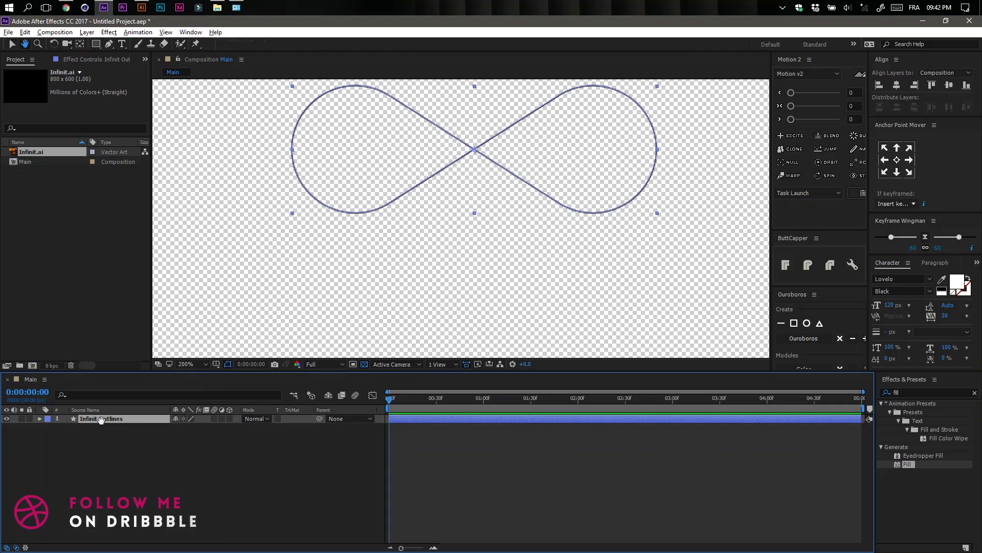
# Centre the shape and give it a white FFFFFF 5 px stroke on a black background
pyautogui.hotkey('ctrl', 'Home')
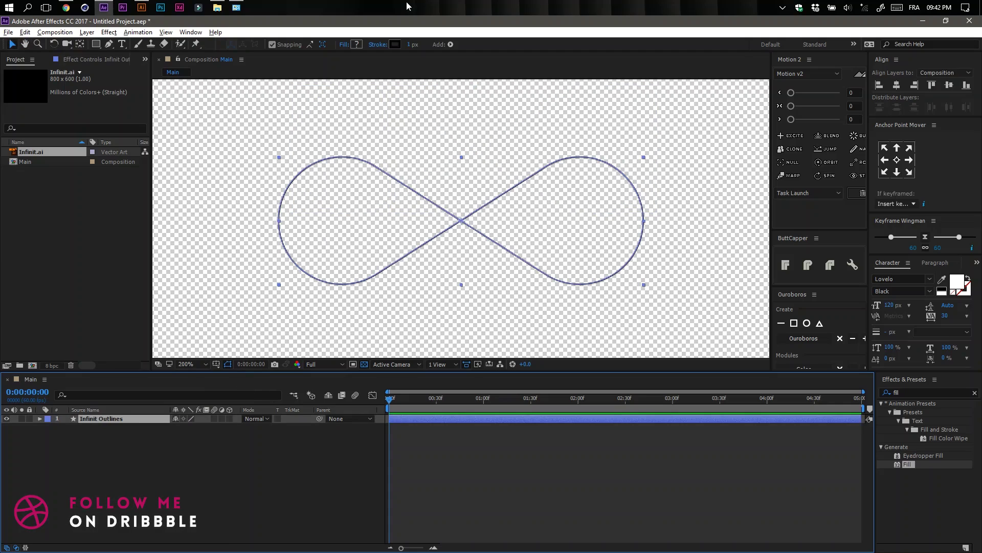
pyautogui.click(395, 45)
pyautogui.click(10, 216)
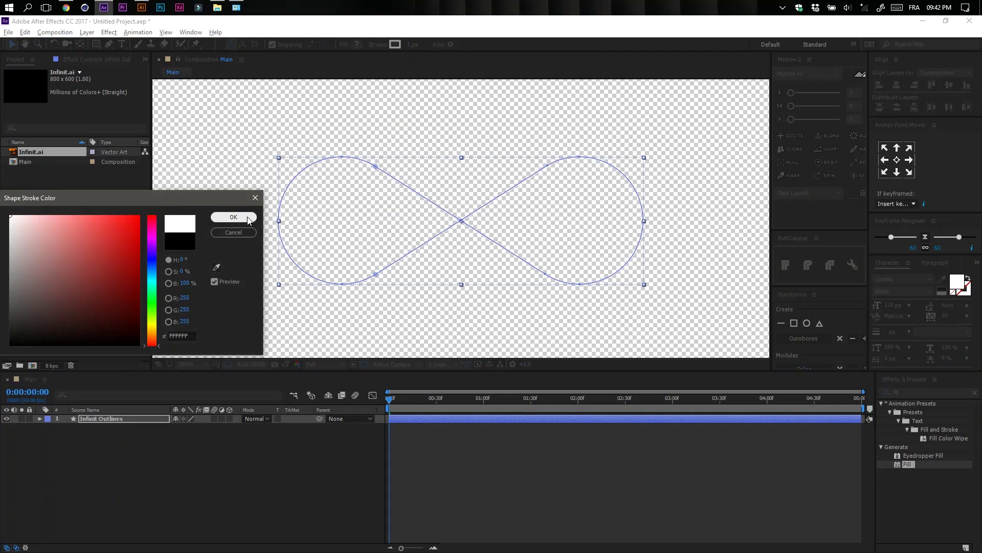
pyautogui.press('Return')
pyautogui.click(365, 365)
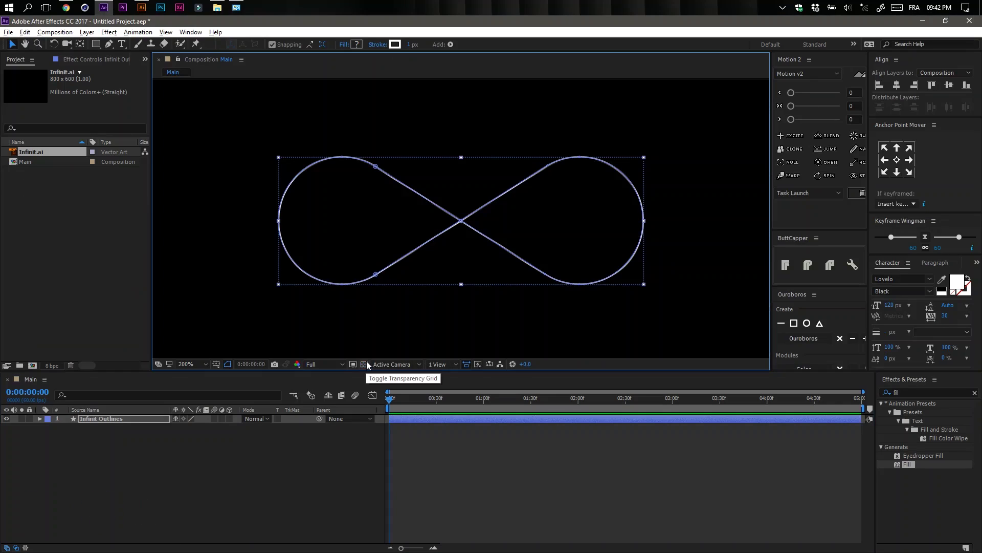
pyautogui.click(416, 44)
pyautogui.write('5')
pyautogui.press('Return')
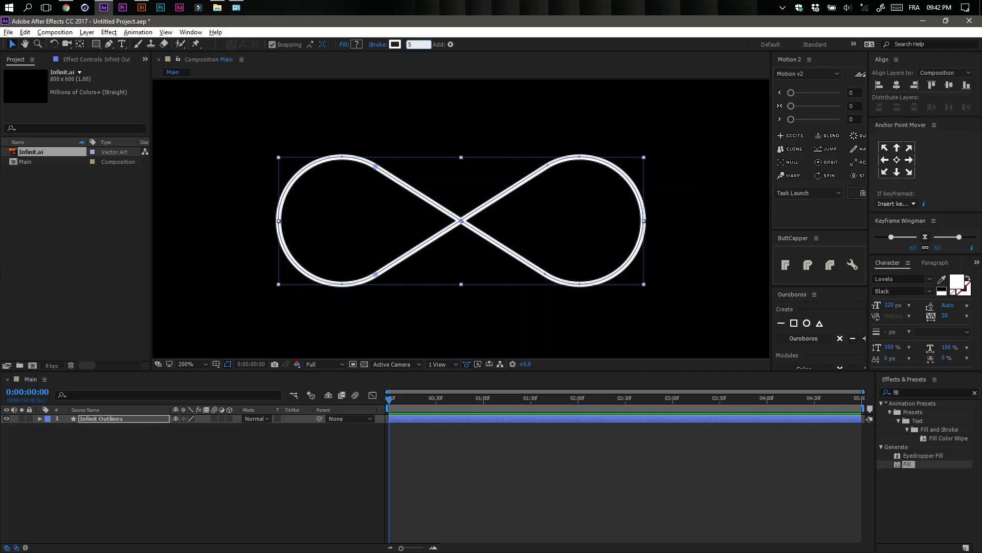
# Set Stroke 1's Line Cap to Round Cap
pyautogui.click(198, 433)
pyautogui.click(42, 419)
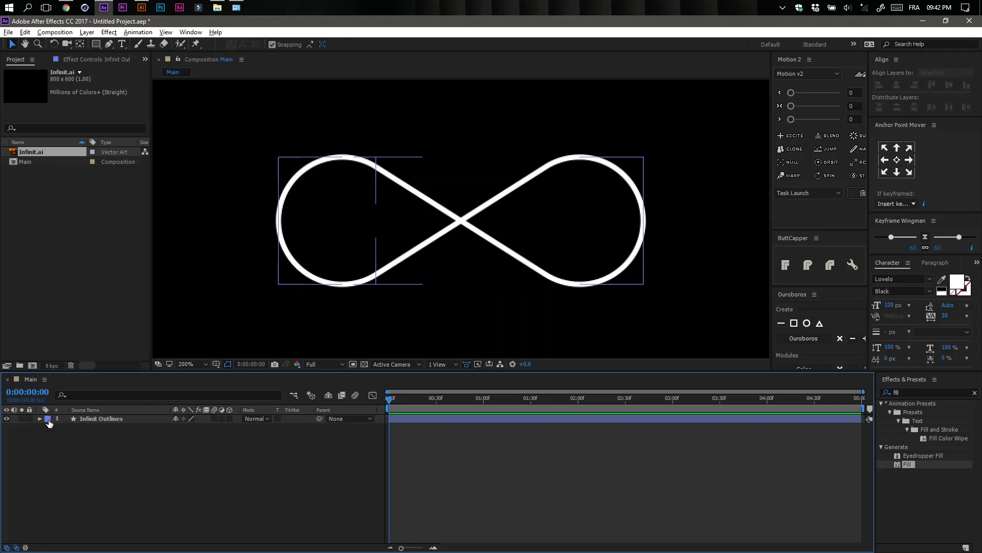
pyautogui.click(40, 419)
pyautogui.click(48, 428)
pyautogui.click(57, 436)
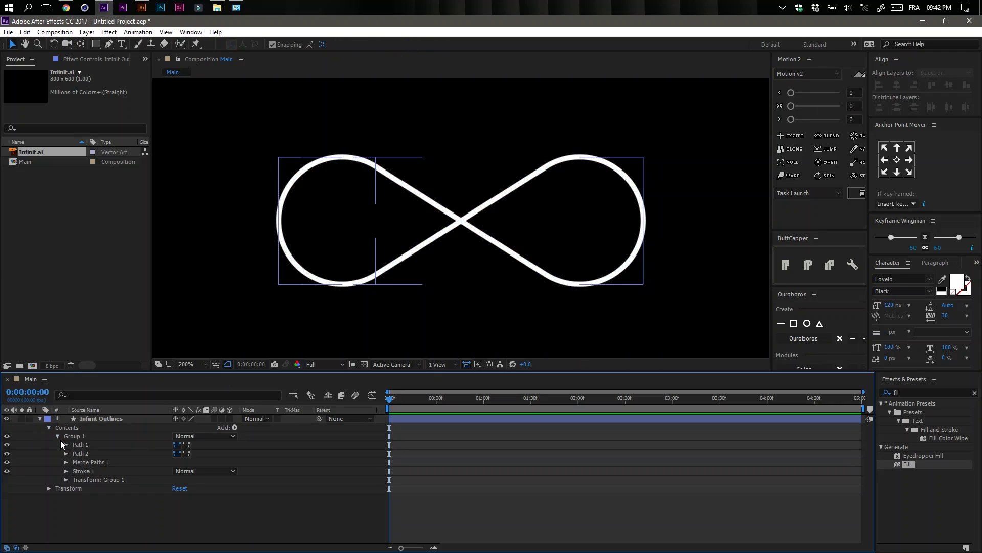
pyautogui.click(65, 471)
pyautogui.click(188, 514)
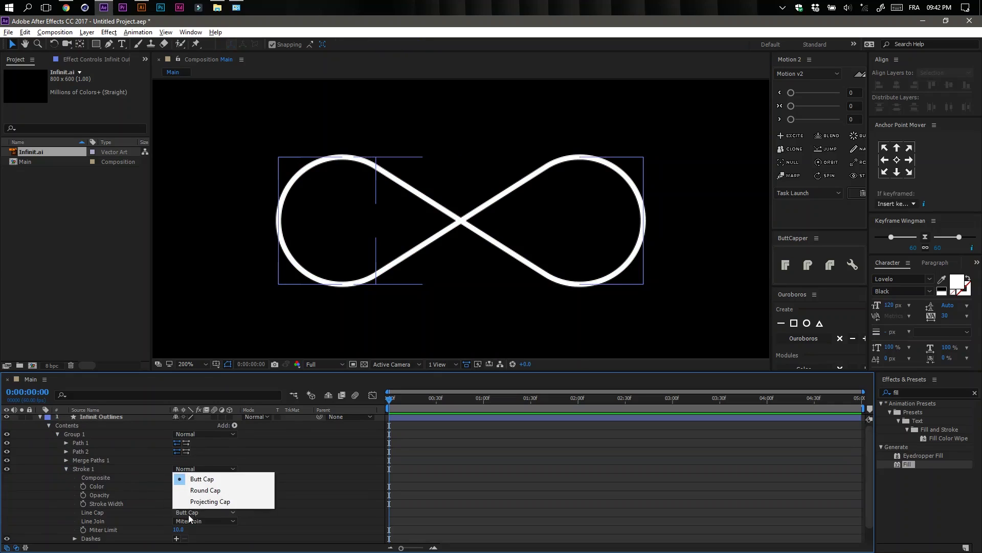
pyautogui.click(204, 490)
# Add Trim Paths to the infinity shape
pyautogui.click(66, 469)
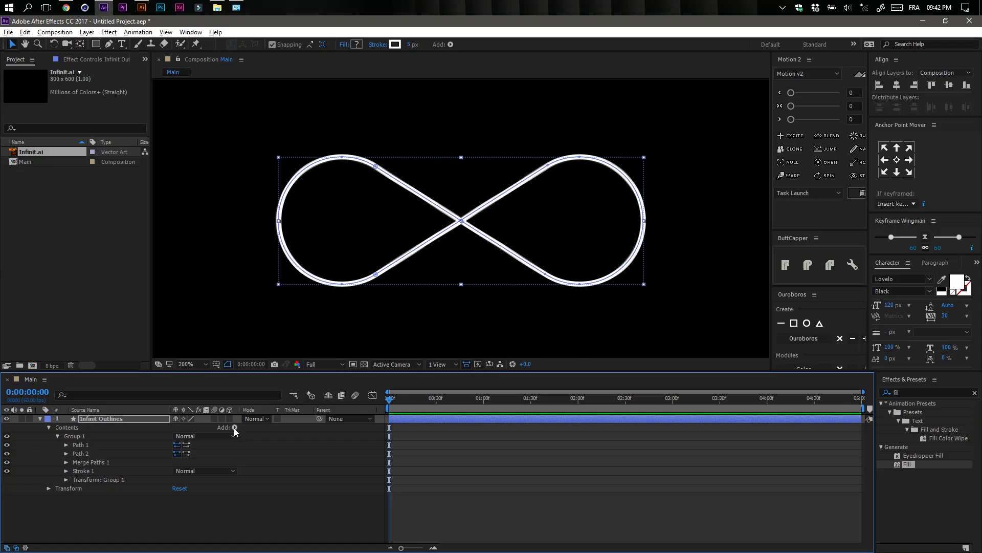
pyautogui.click(234, 427)
pyautogui.click(266, 369)
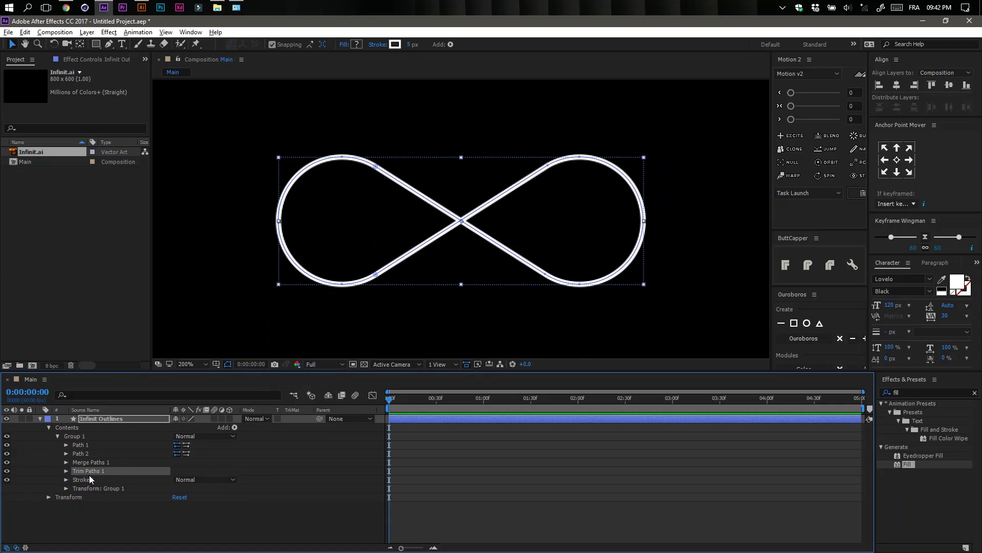
pyautogui.click(66, 471)
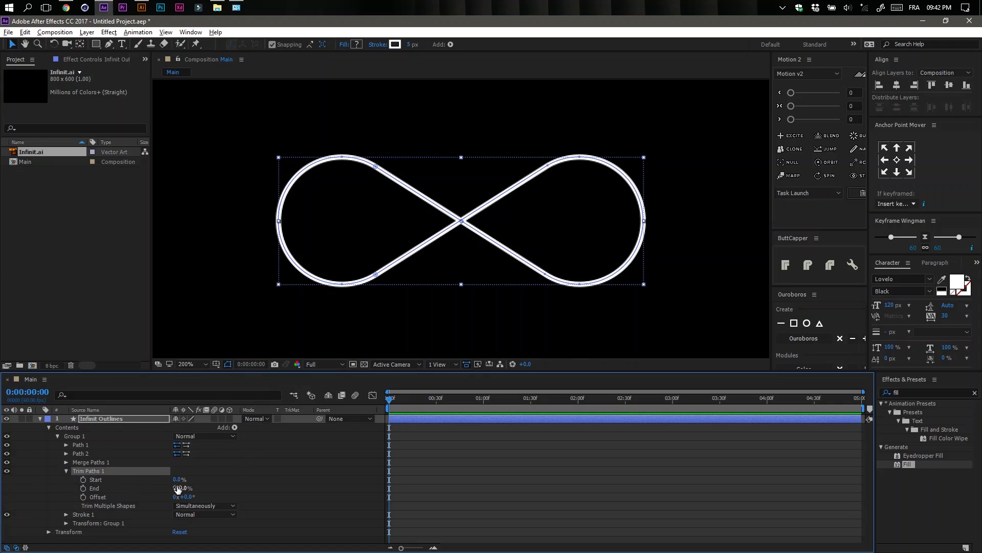
# Keyframe Trim Paths End from 0% at 0:00 to 100% at 1:00
pyautogui.moveTo(177, 489)
pyautogui.mouseDown()
pyautogui.moveTo(151, 488)
pyautogui.moveTo(197, 492)
pyautogui.mouseUp()
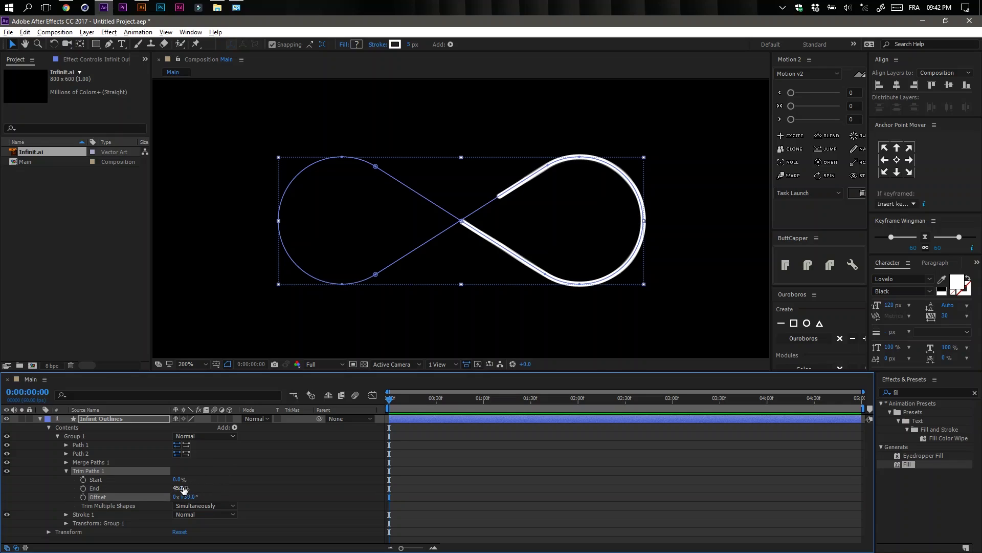
pyautogui.moveTo(183, 489); pyautogui.dragTo(159, 488)
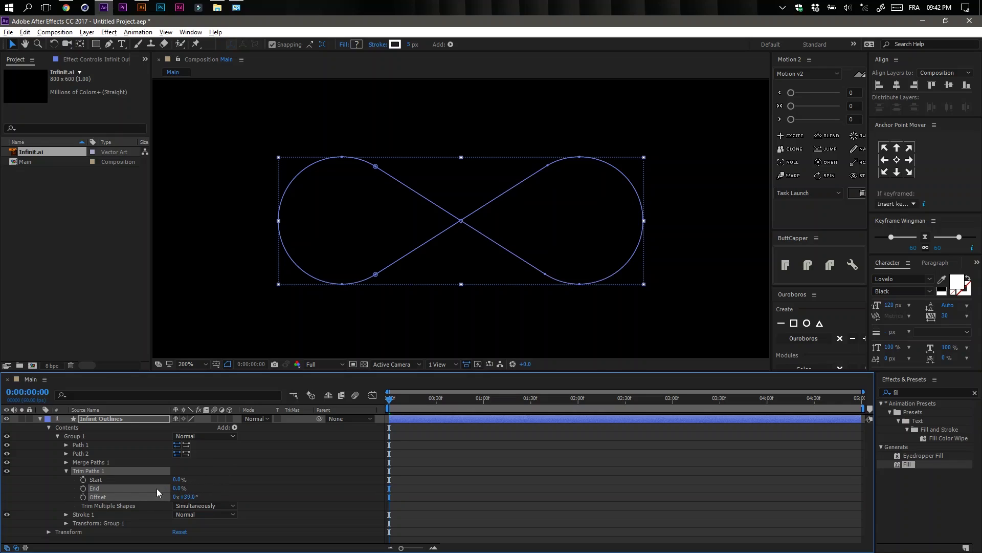
pyautogui.click(83, 488)
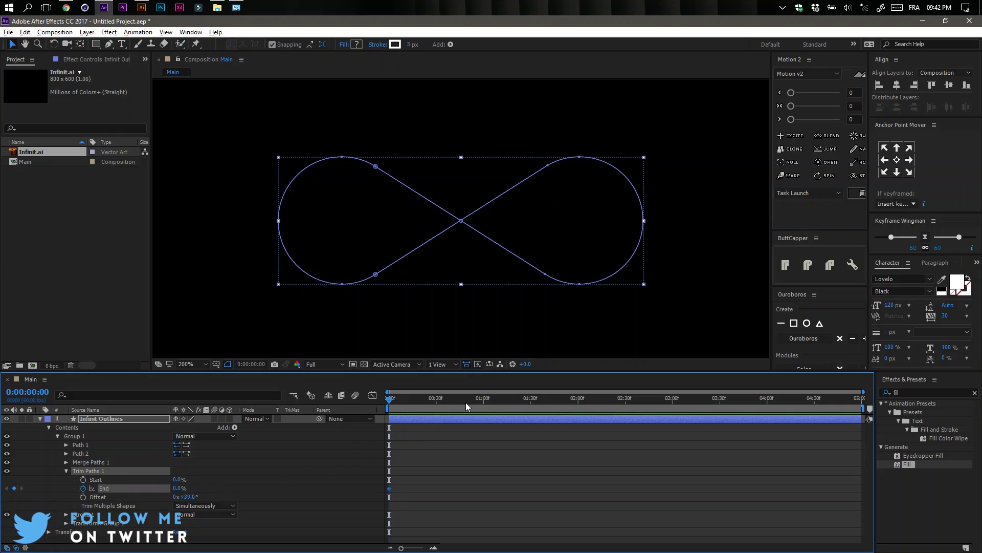
pyautogui.click(485, 407)
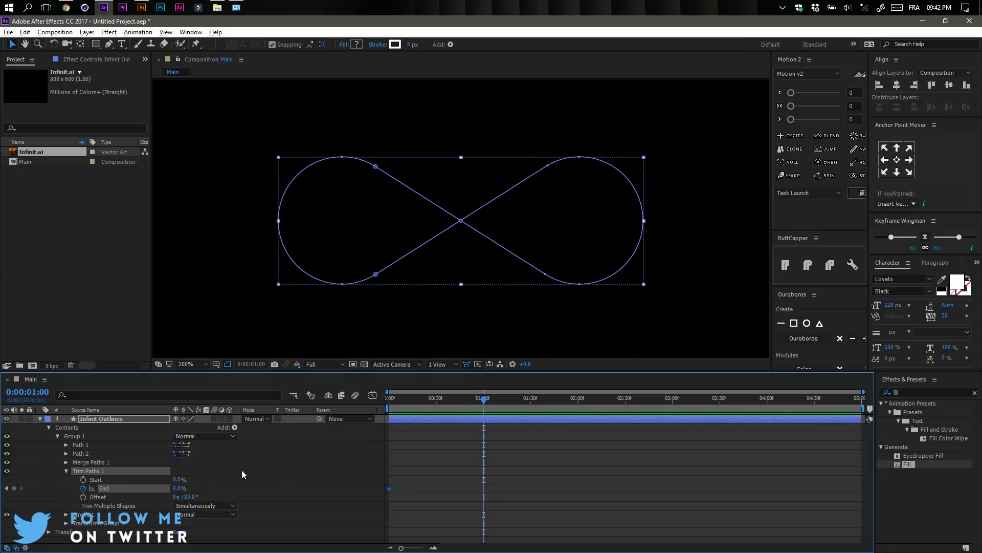
pyautogui.moveTo(179, 488); pyautogui.dragTo(228, 485)
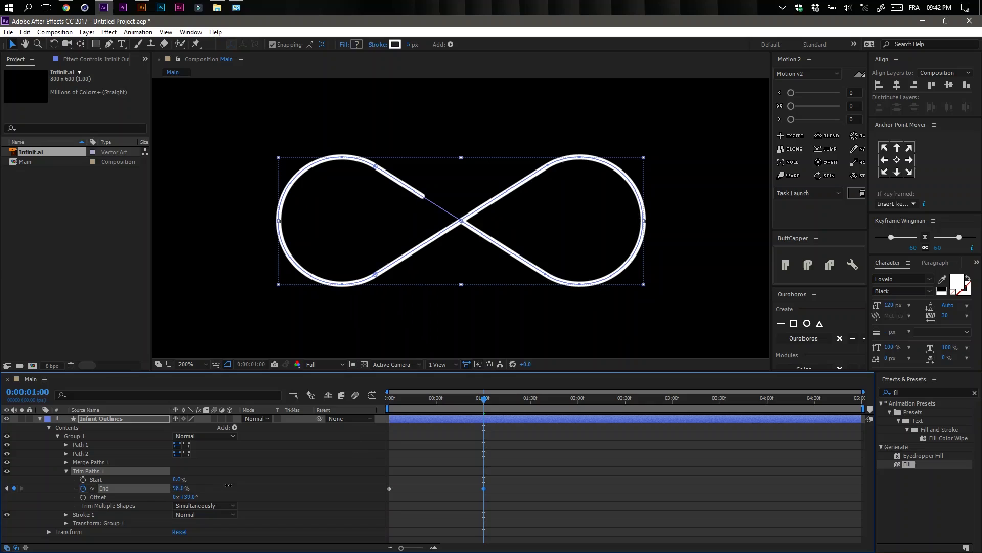
# Keyframe Trim Paths Start from 0% at 0:30 to 100% at 1:30
pyautogui.click(436, 406)
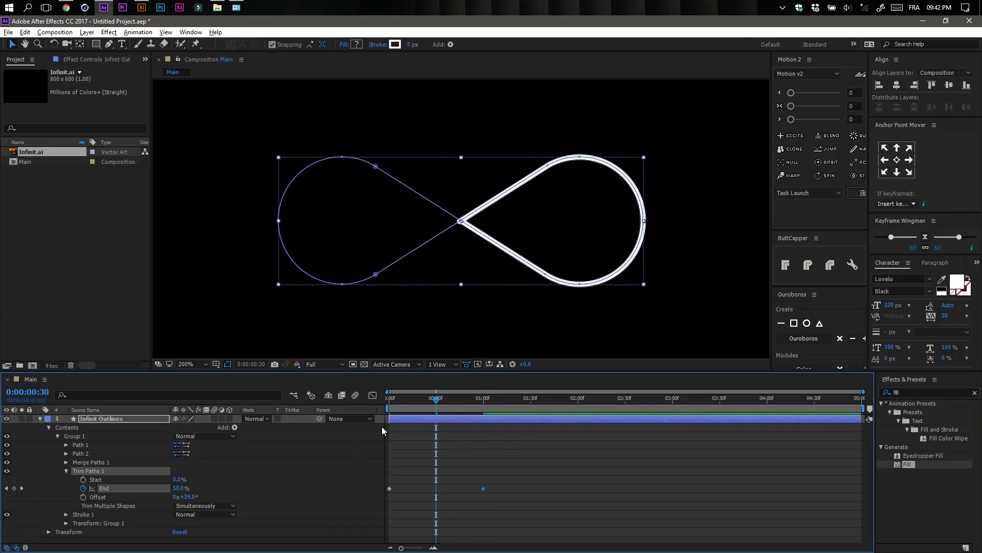
pyautogui.click(83, 480)
pyautogui.click(532, 407)
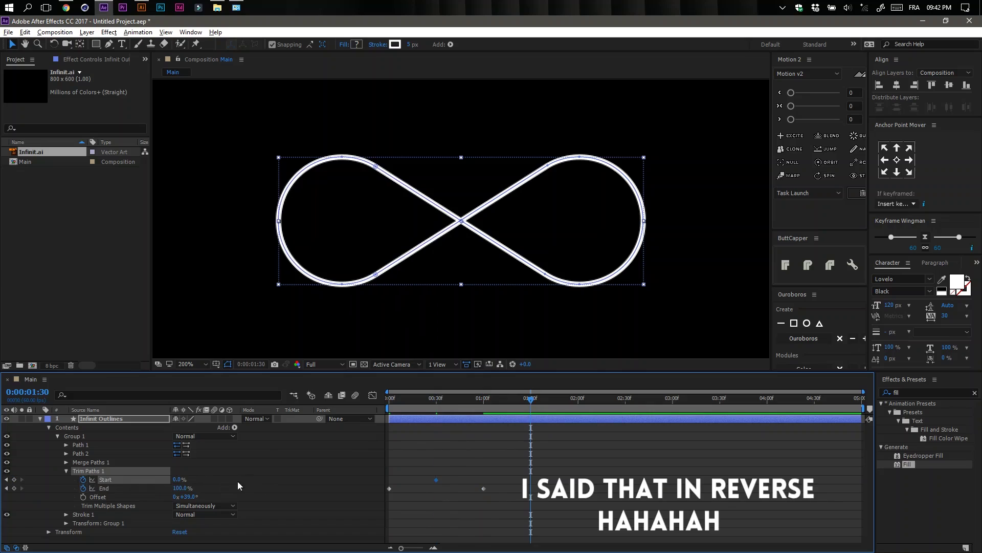
pyautogui.moveTo(180, 479); pyautogui.dragTo(232, 473)
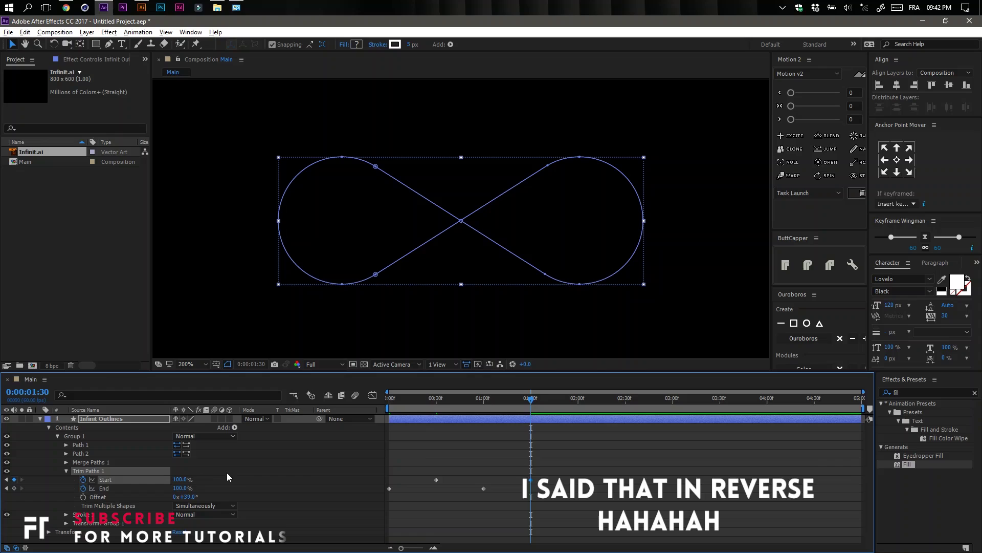
# Apply Easy Ease to all four keyframes and show them in the Graph Editor
pyautogui.moveTo(545, 472); pyautogui.dragTo(379, 509)
pyautogui.rightClick(432, 478)
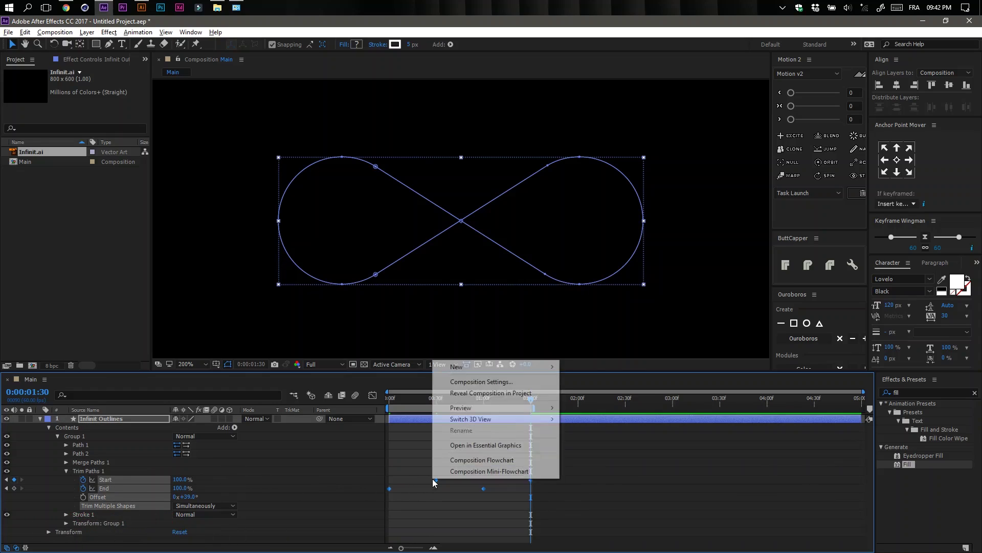
pyautogui.rightClick(434, 478)
pyautogui.moveTo(449, 472)
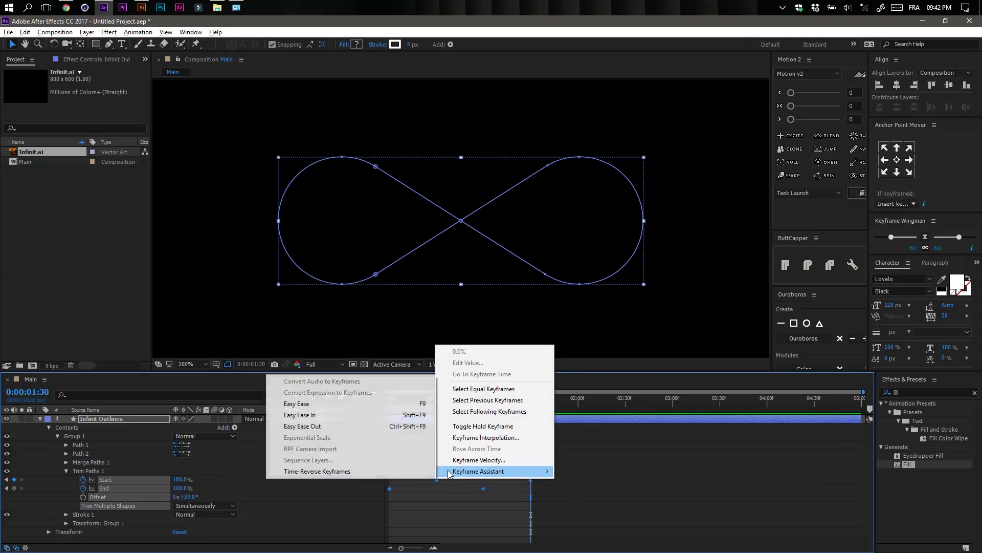
pyautogui.click(344, 403)
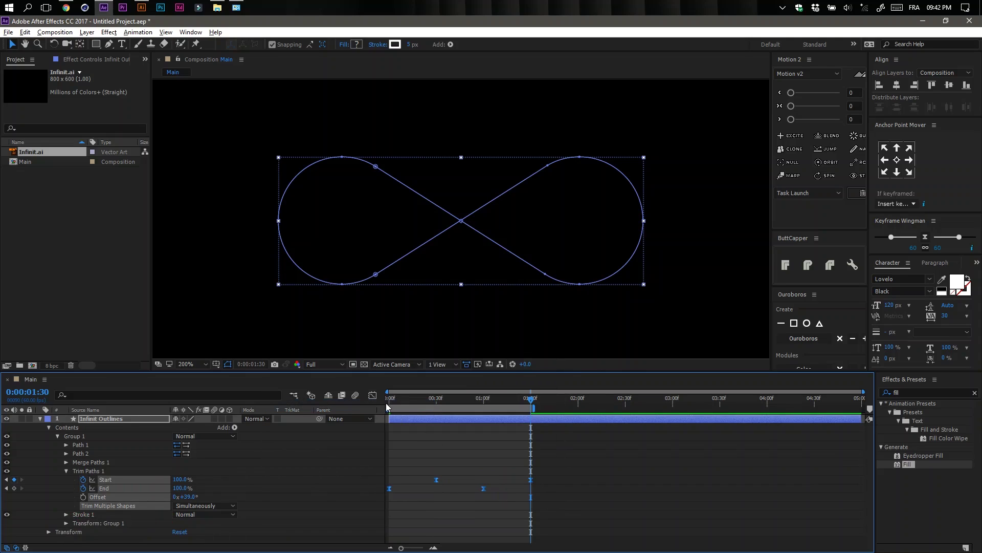
pyautogui.click(372, 396)
pyautogui.moveTo(545, 469); pyautogui.dragTo(413, 518)
# Move the playhead back to 0:00
pyautogui.click(390, 400)
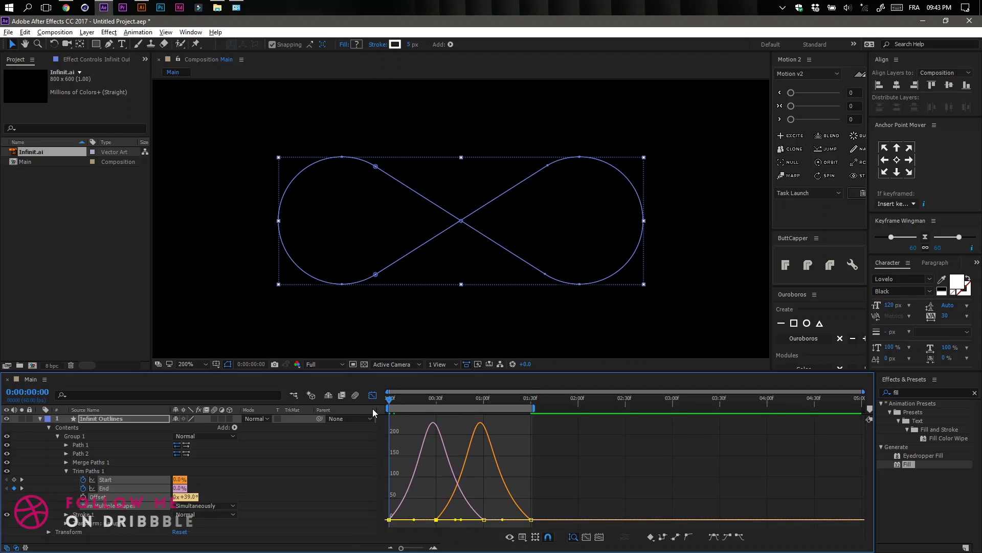